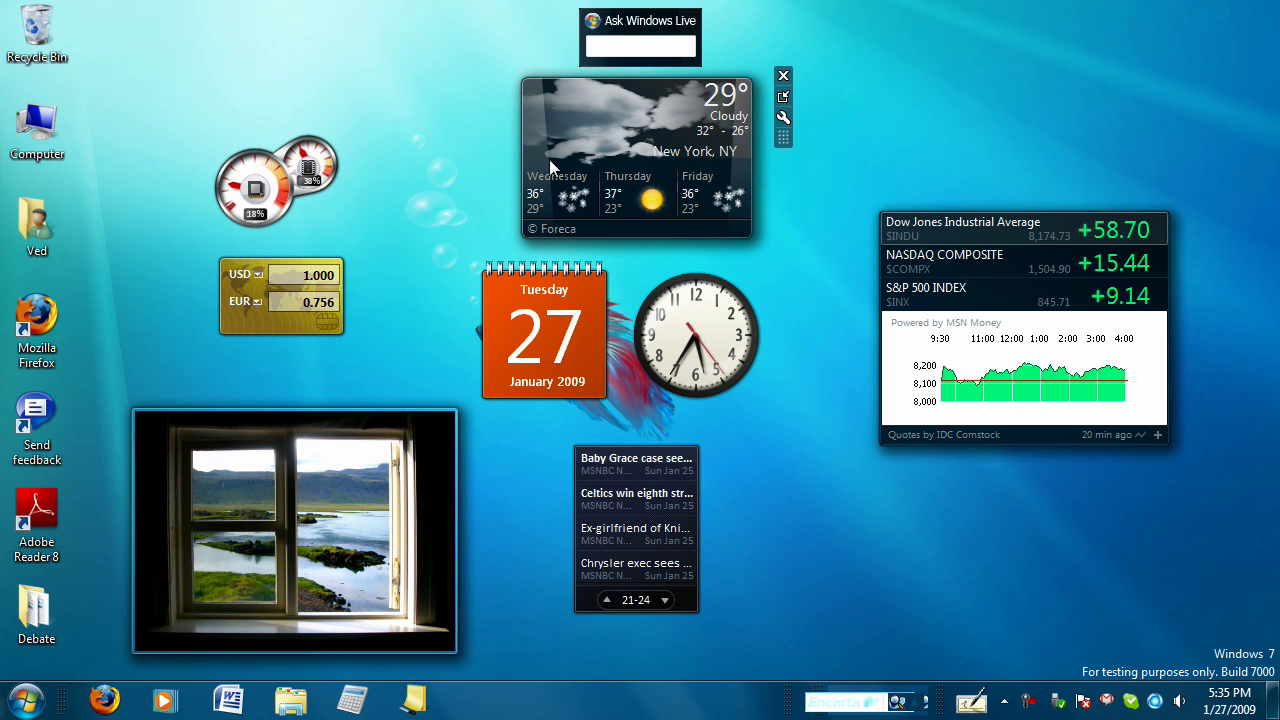
Step: Nudge the weather and Ask Windows Live gadgets, then raise the CPU meter and currency converter
mouse_move(605, 91)
left_mouse_down()
mouse_move(621, 90)
mouse_move(595, 96)
left_mouse_up()
left_click_drag(647, 28, 632, 28)
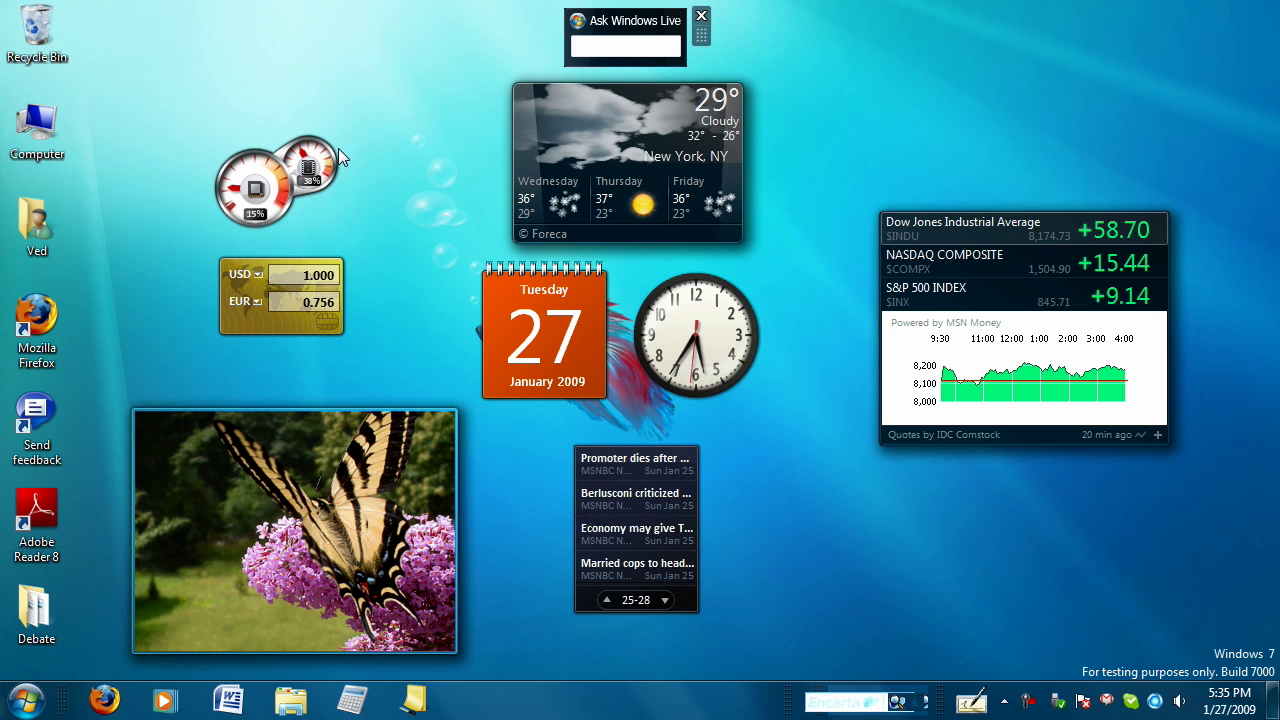
left_click_drag(300, 170, 300, 100)
left_click_drag(259, 326, 261, 284)
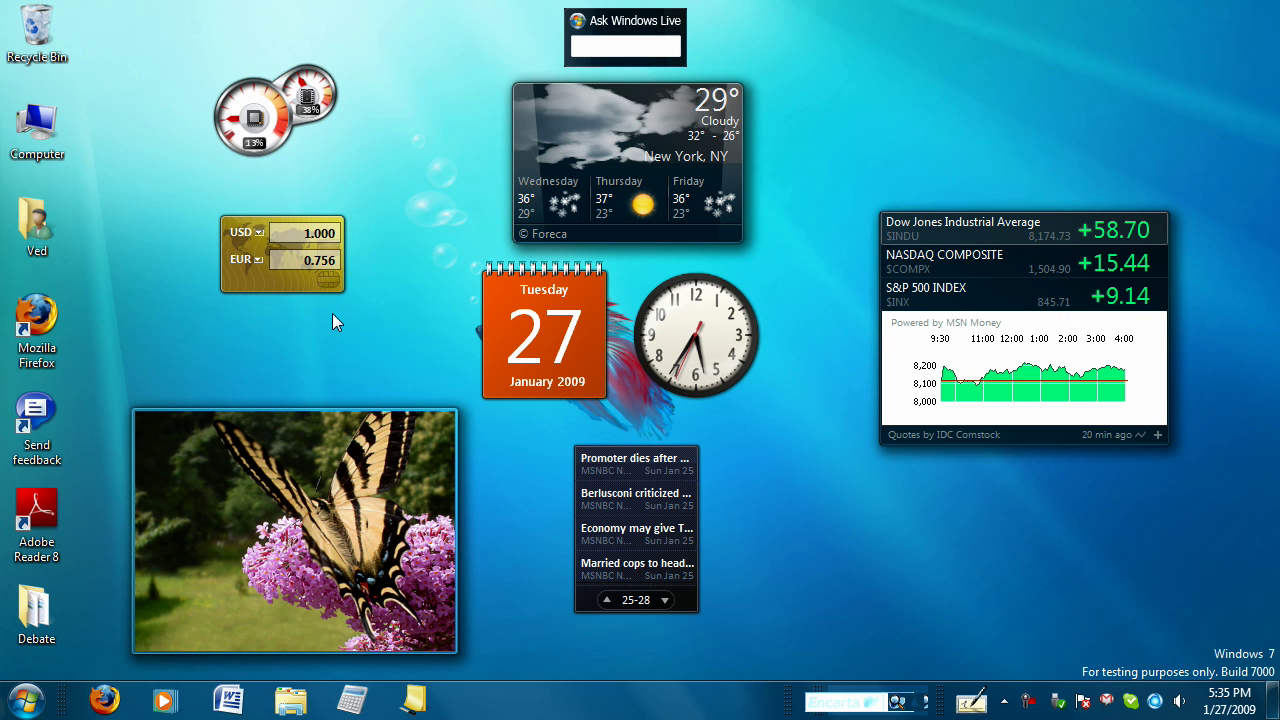
Step: Settle the currency converter below the CPU meter, refresh the desktop, and nudge the stocks gadget
left_click_drag(325, 299, 320, 324)
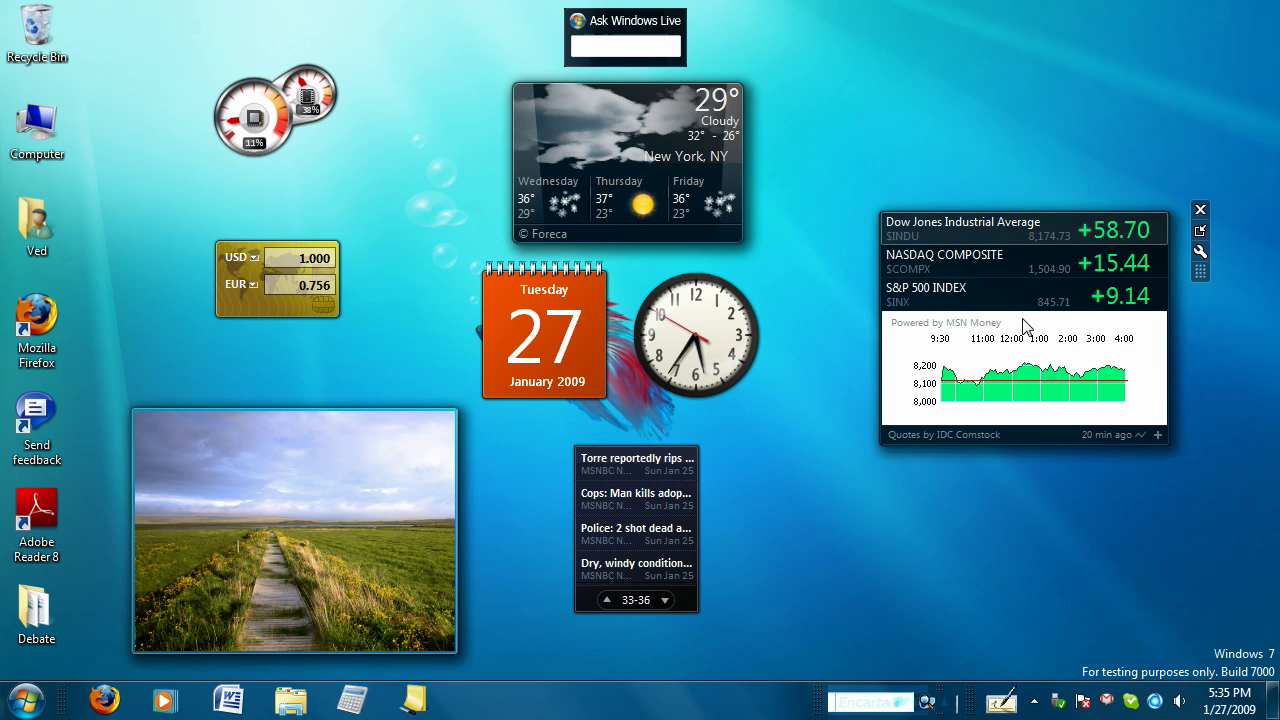
mouse_move(1022, 325)
left_mouse_down()
mouse_move(993, 270)
mouse_move(985, 304)
mouse_move(1015, 321)
left_mouse_up()
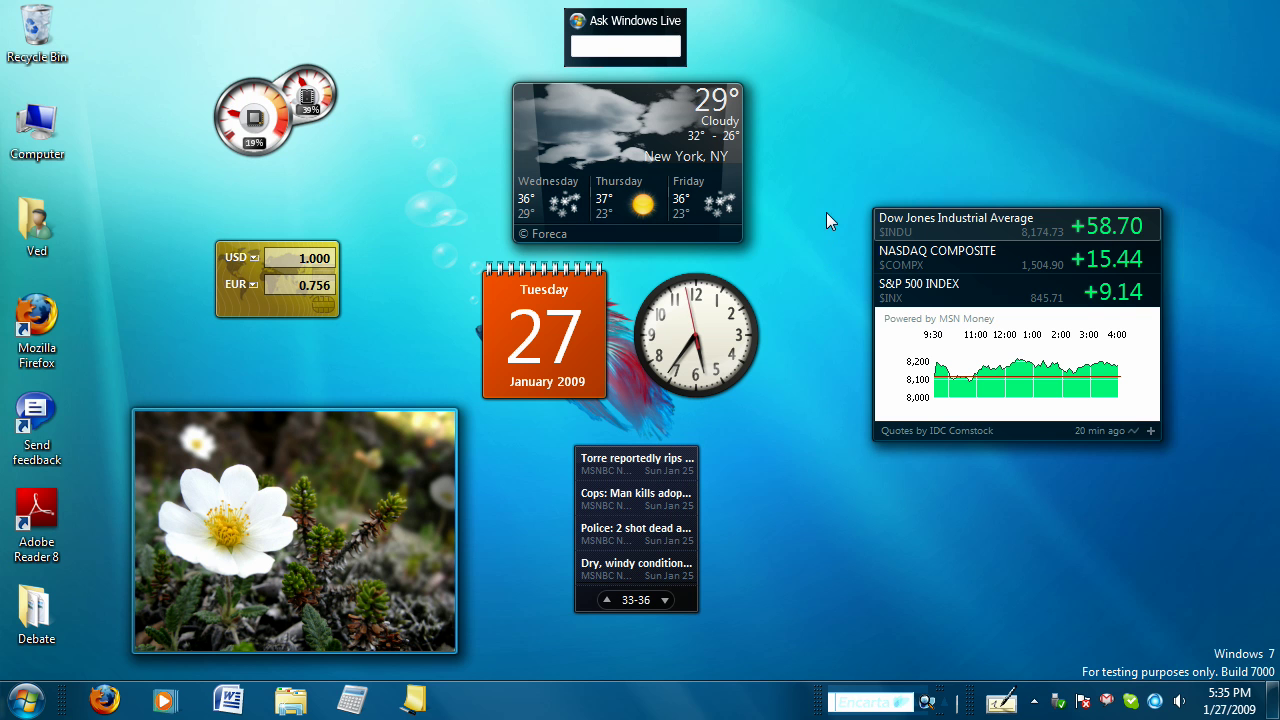
right_click(893, 138)
left_click(950, 187)
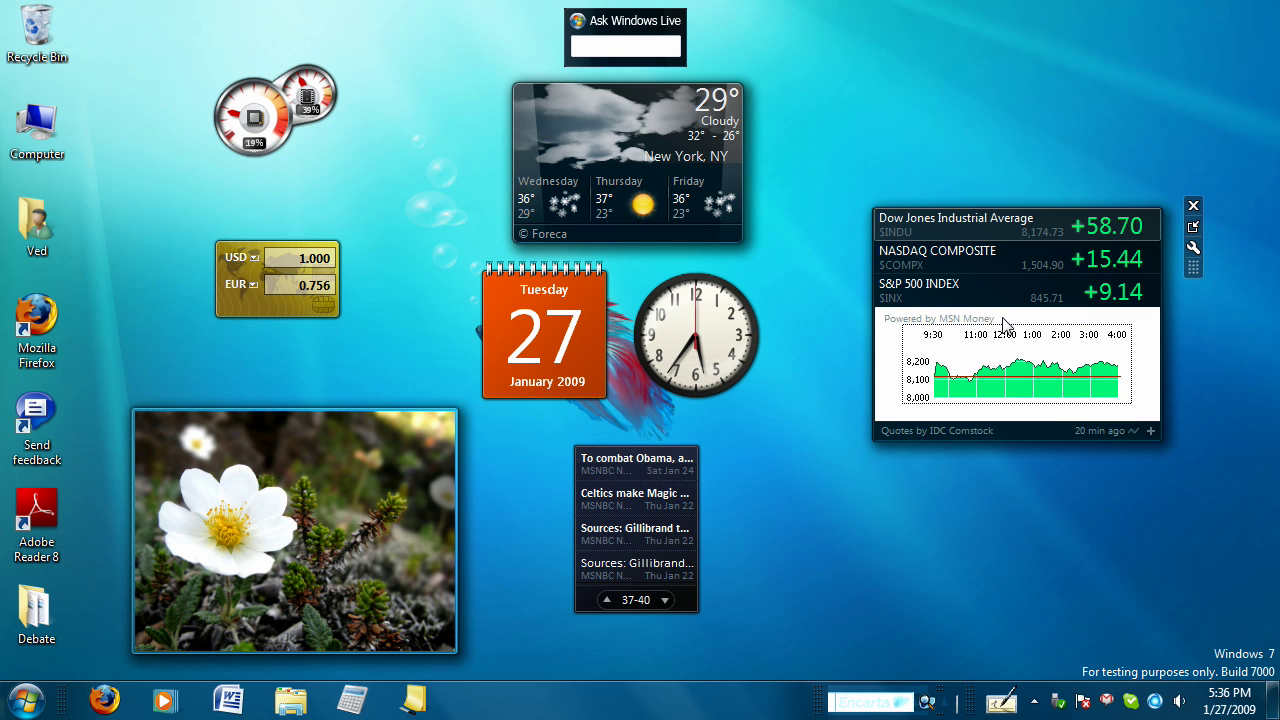
mouse_move(1003, 323)
left_mouse_down()
mouse_move(989, 309)
mouse_move(993, 326)
mouse_move(1008, 325)
left_mouse_up()
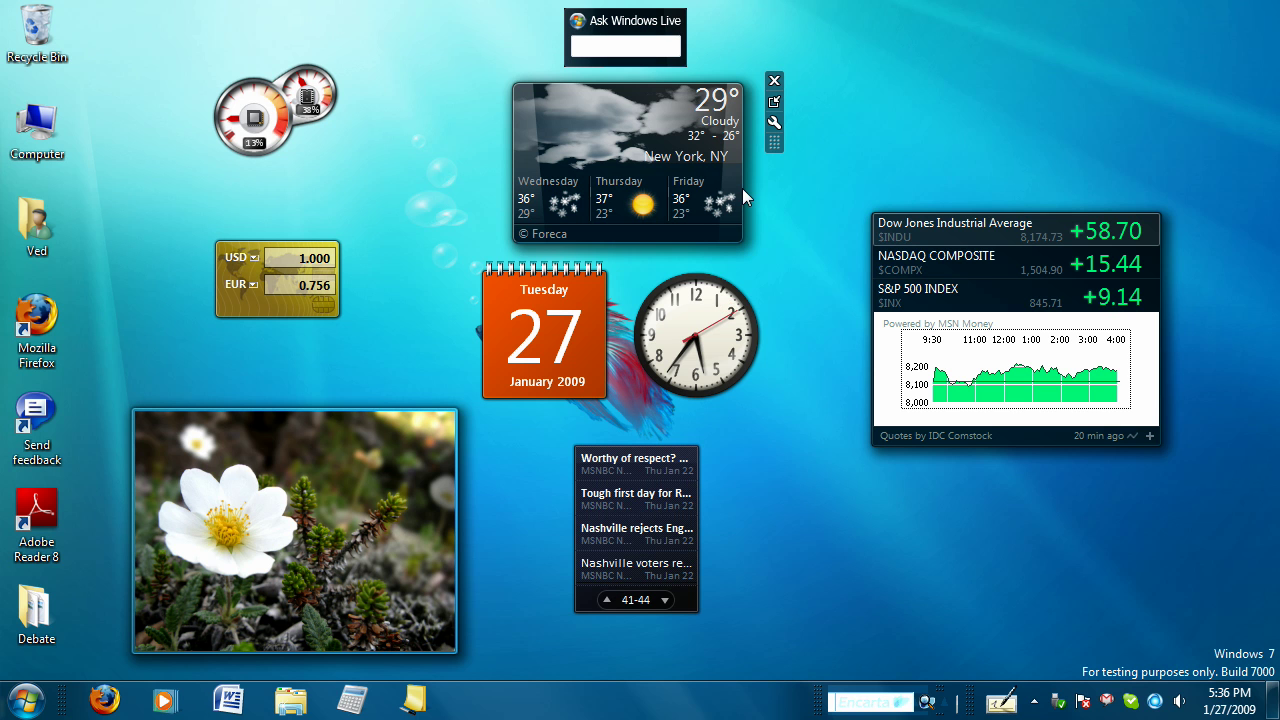
Step: Nudge the weather gadget down-right and drop the CPU meter beside it
left_click_drag(734, 233, 737, 240)
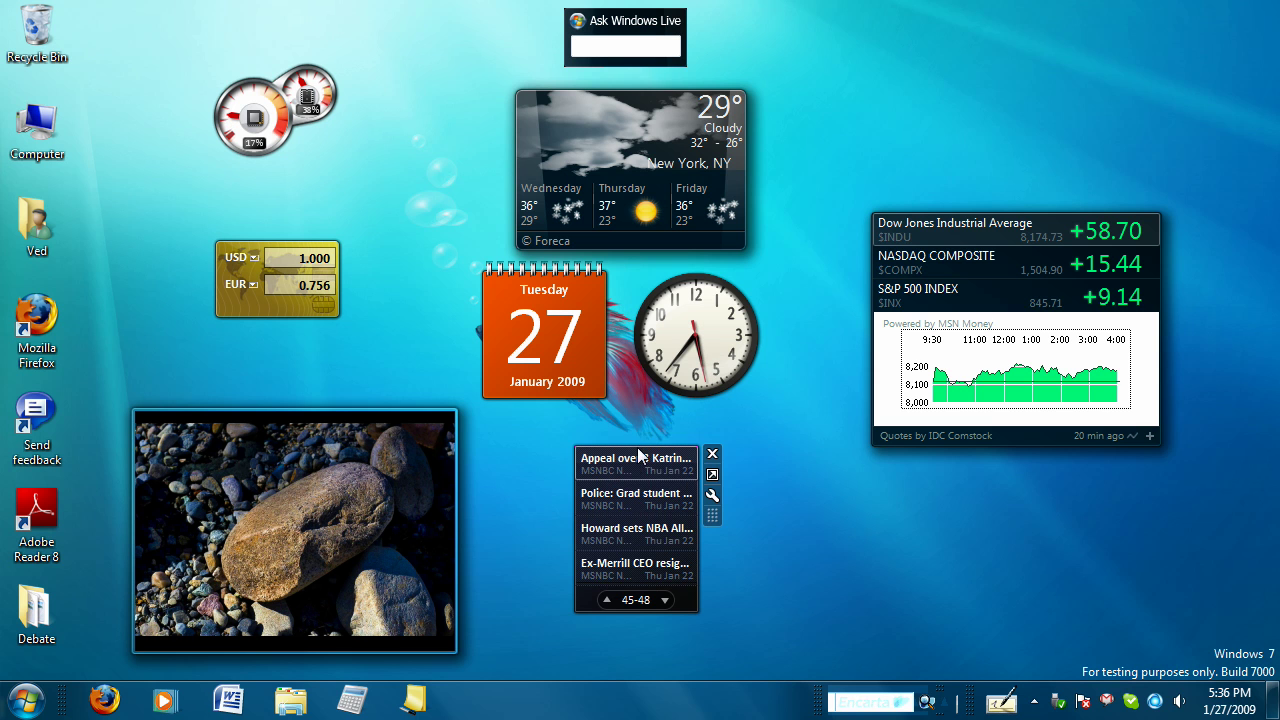
left_click_drag(278, 135, 282, 161)
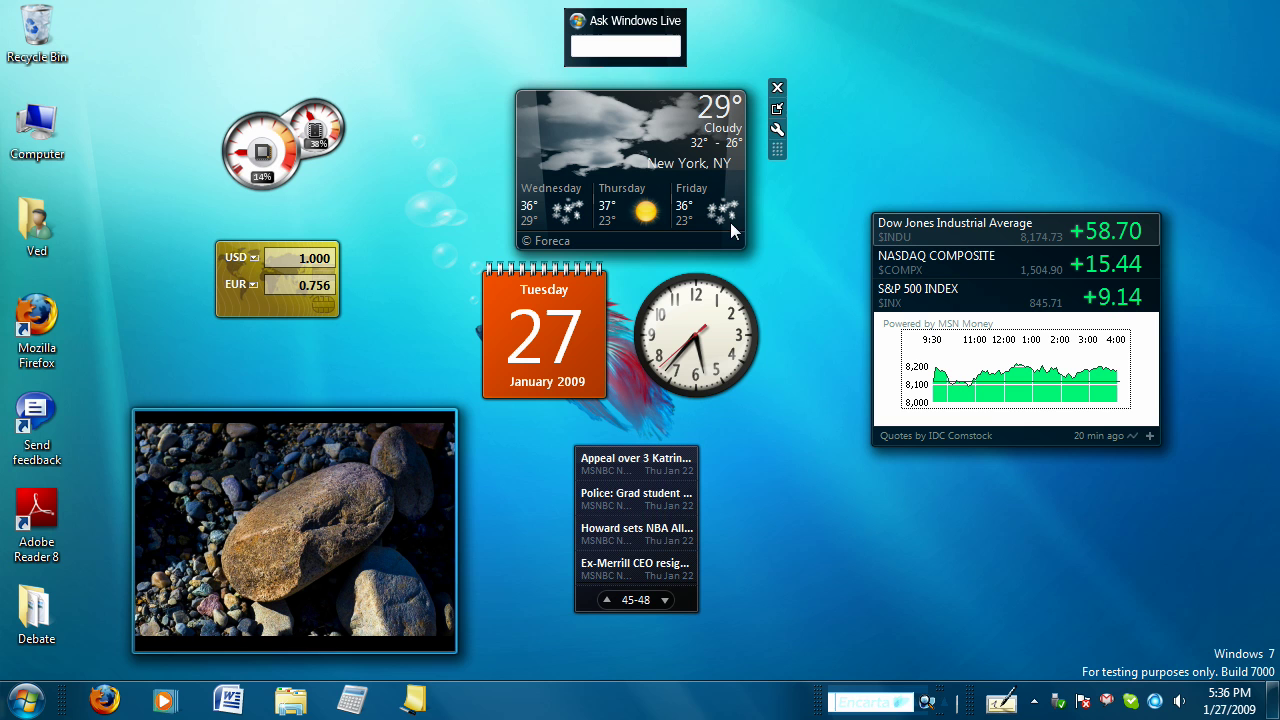
Step: Shift the Ask Windows Live box right and fine-tune it above the weather gadget
left_click_drag(612, 42, 623, 42)
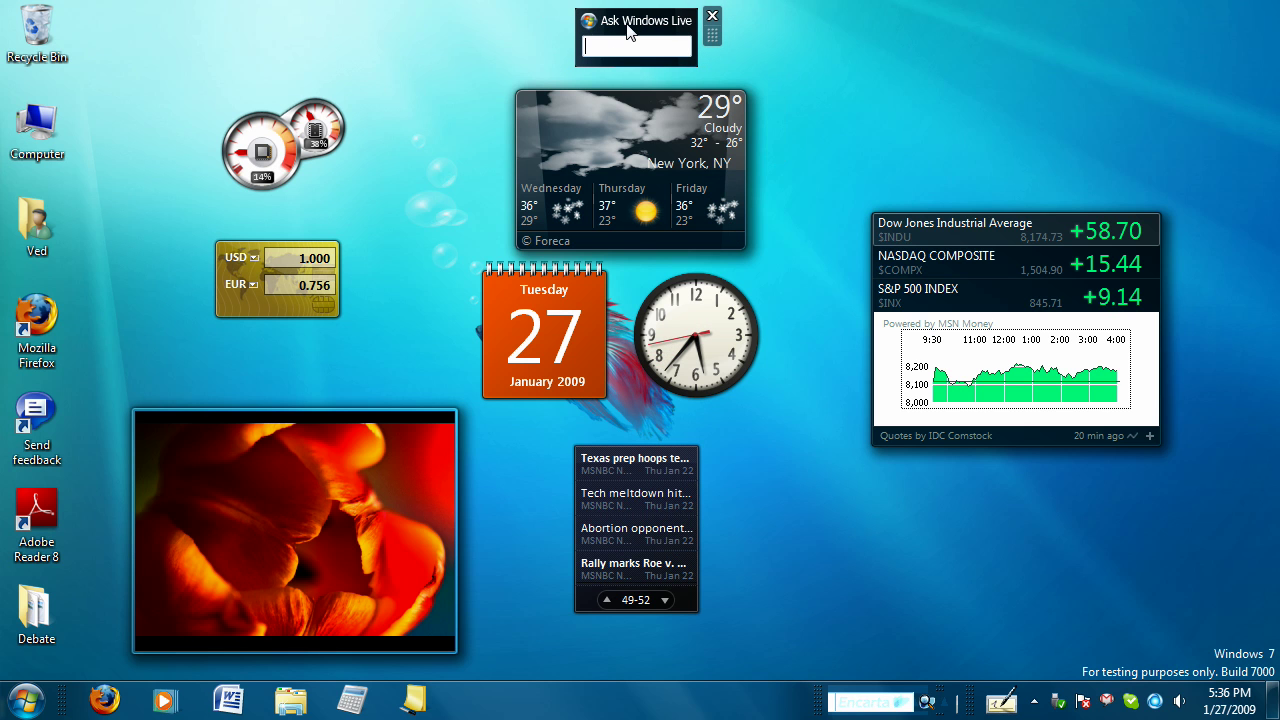
left_click_drag(625, 22, 626, 24)
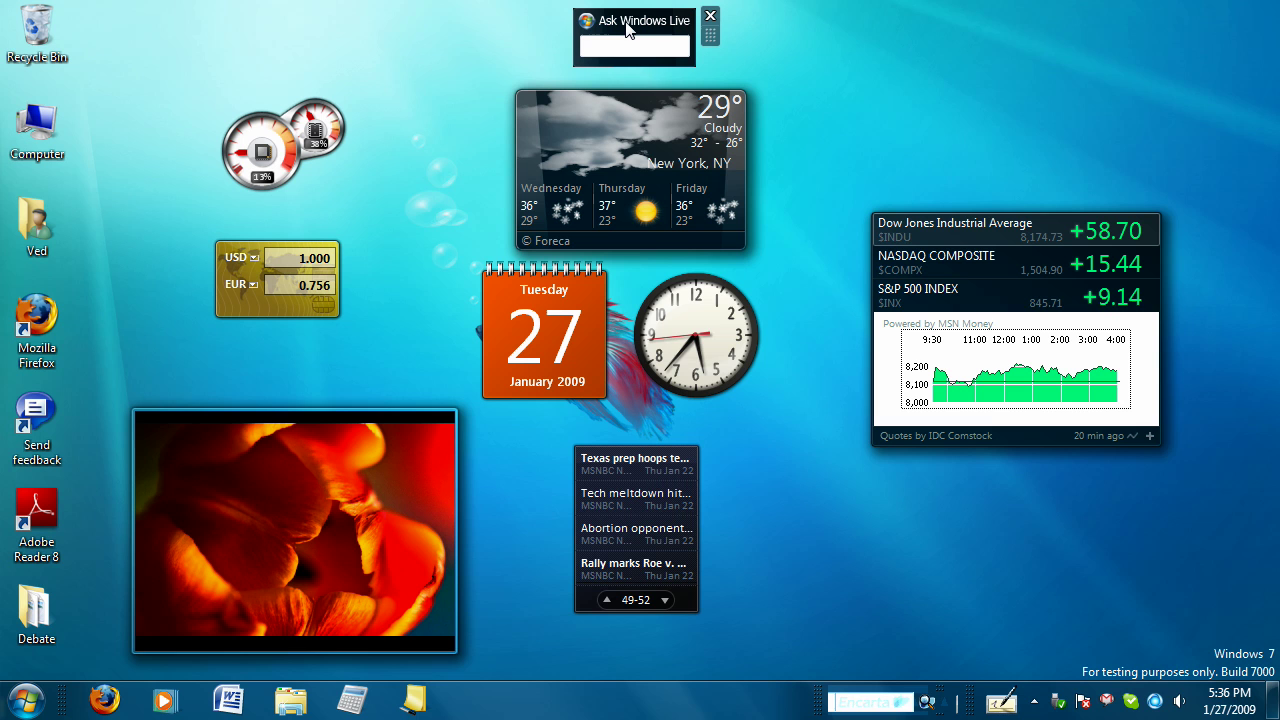
mouse_move(765, 360)
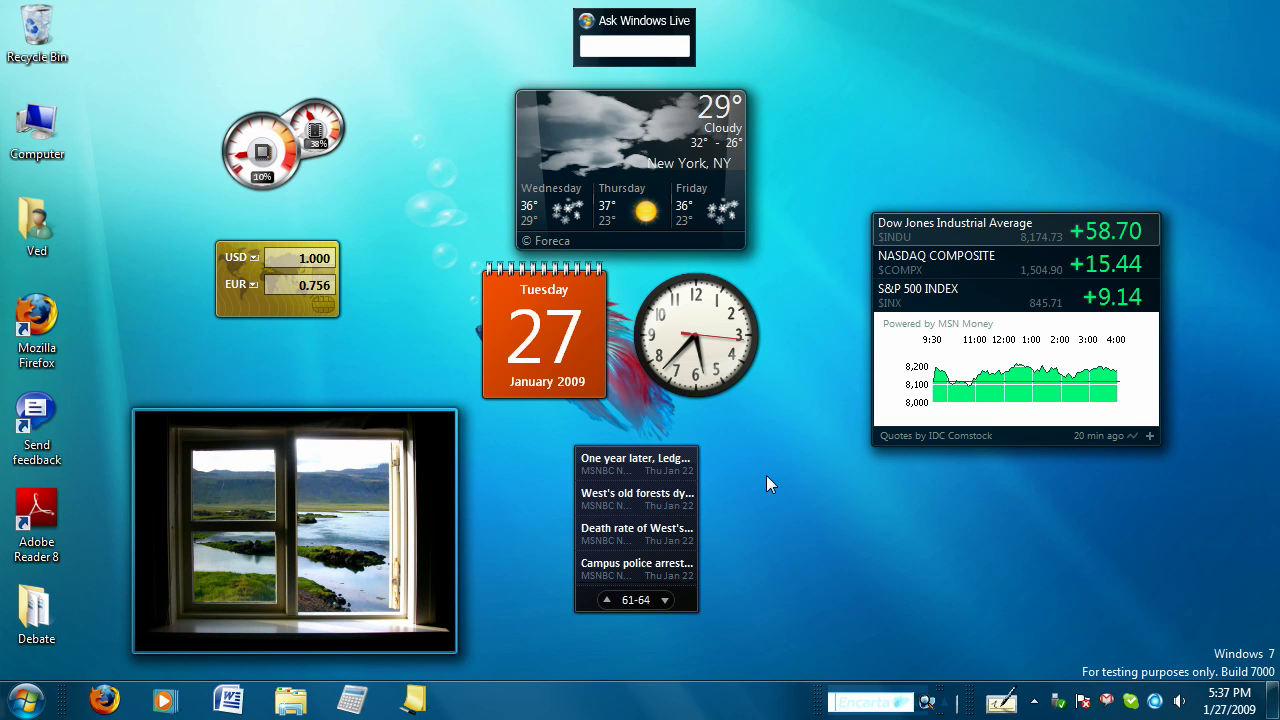
Step: Open the gadget gallery from the desktop shortcut menu and move its window up
mouse_move(893, 220)
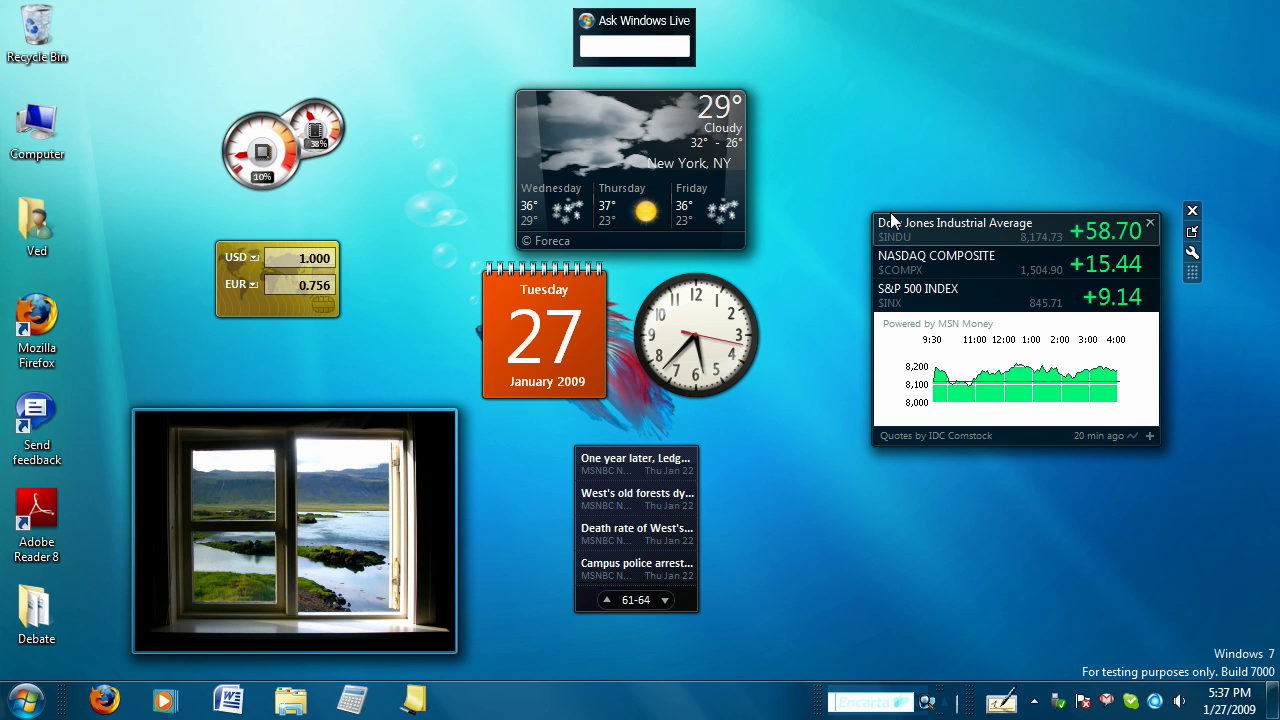
right_click(836, 115)
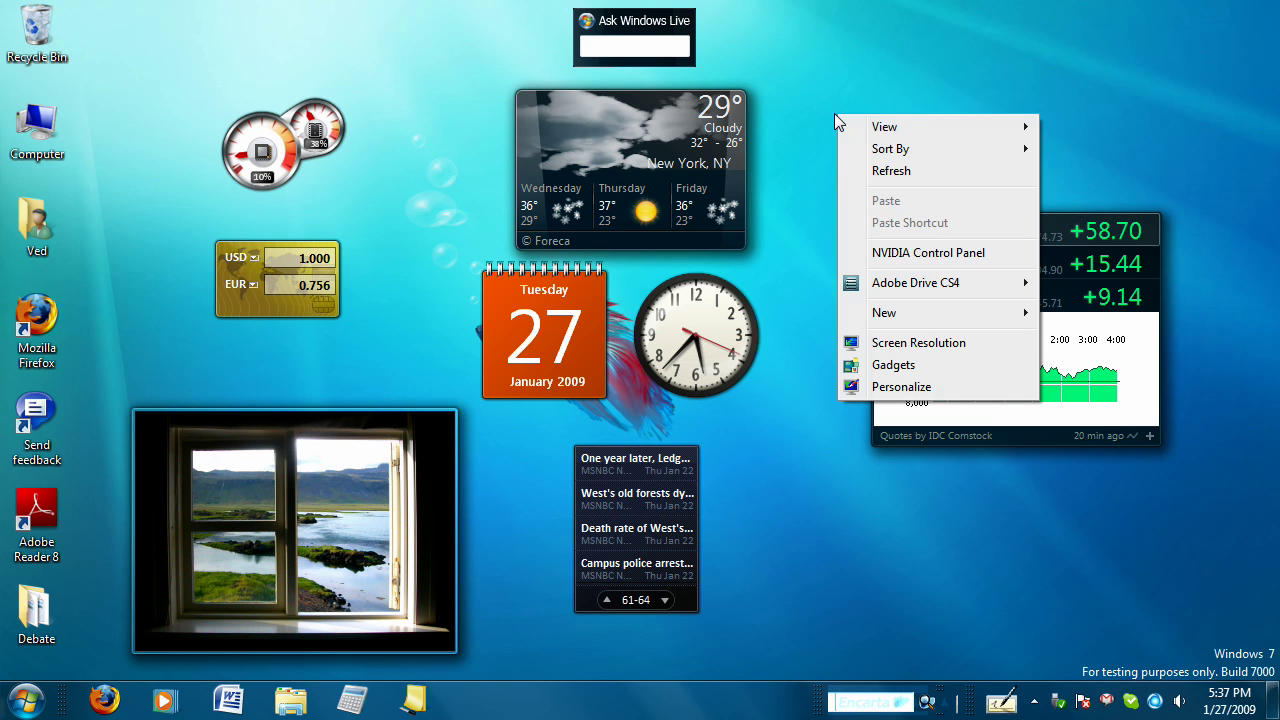
left_click(893, 368)
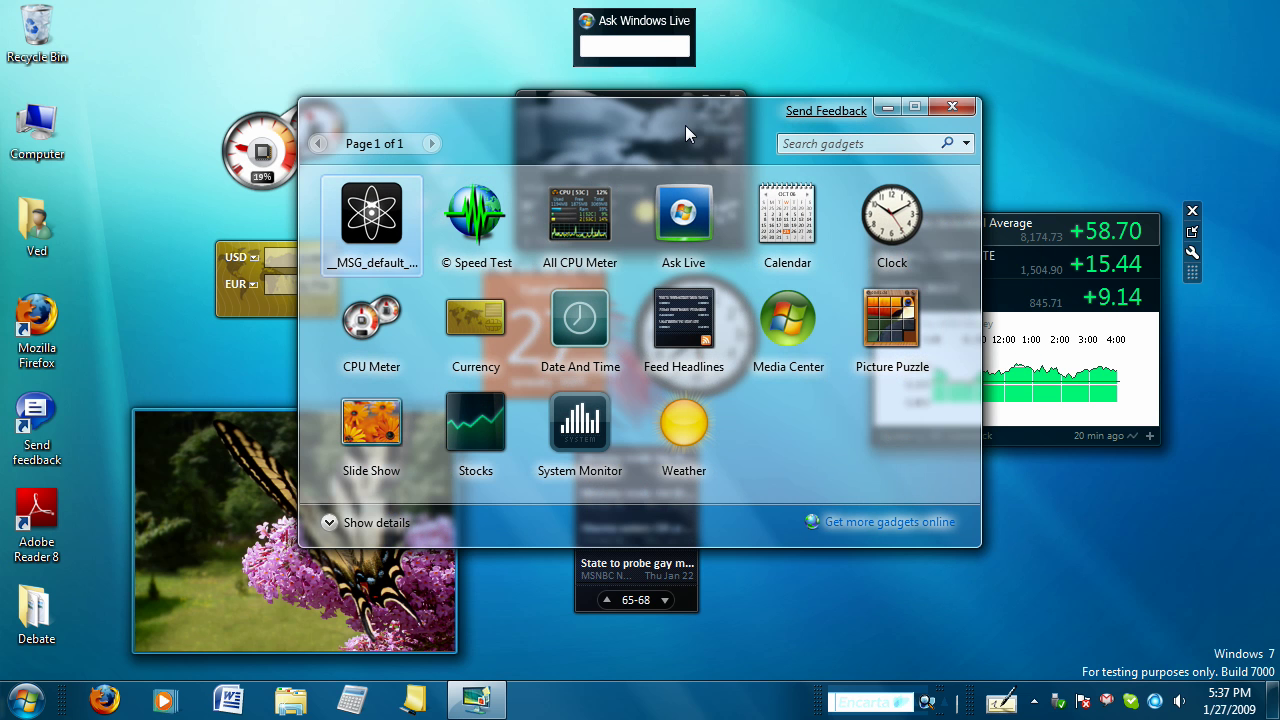
left_click_drag(685, 125, 695, 110)
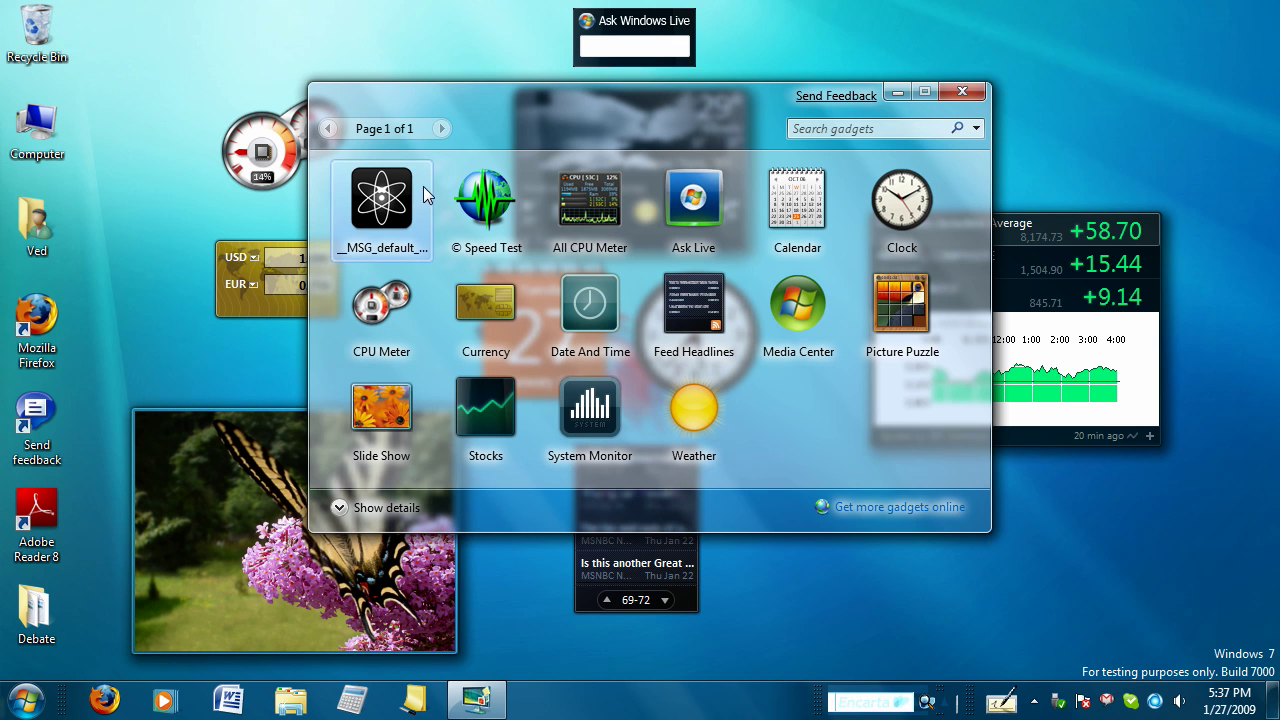
Step: Add two Clock gadgets, remove the one covering the stocks gadget, and close the gallery
double_click(893, 200)
left_click_drag(741, 102, 611, 143)
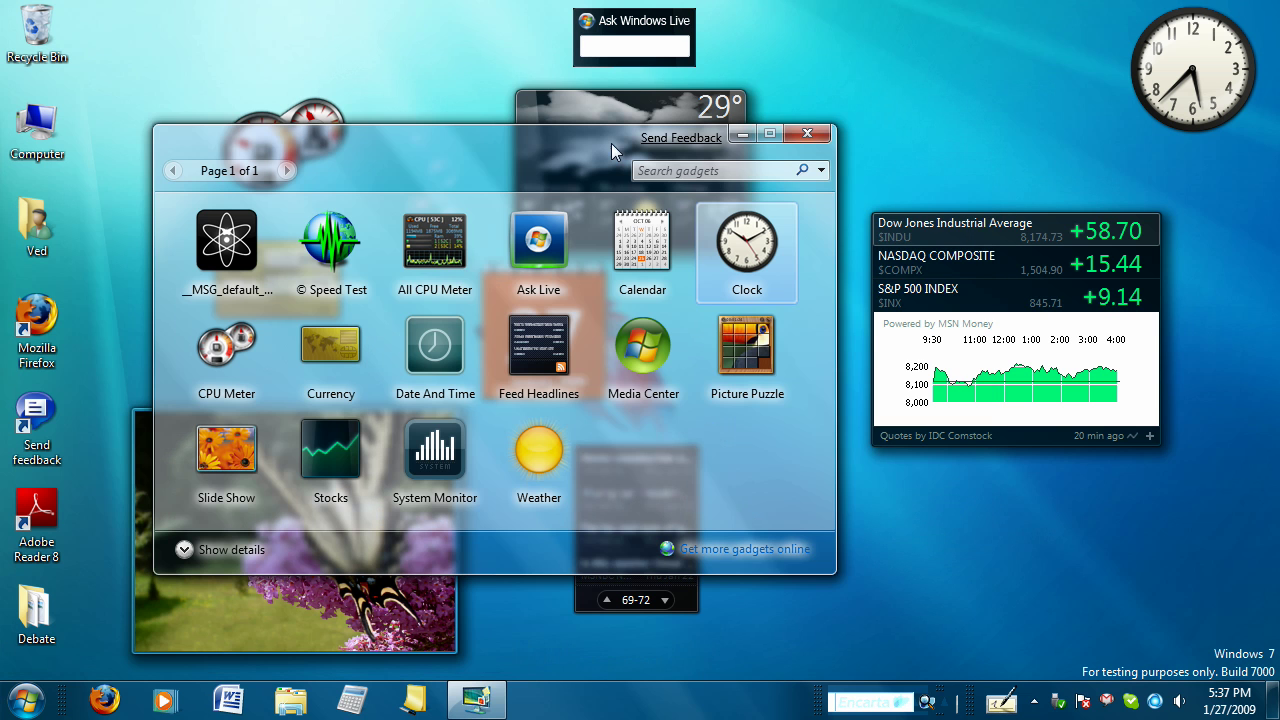
double_click(779, 250)
left_click_drag(1186, 167, 972, 245)
left_click(1056, 191)
left_click_drag(1186, 76, 705, 333)
left_click_drag(537, 146, 713, 135)
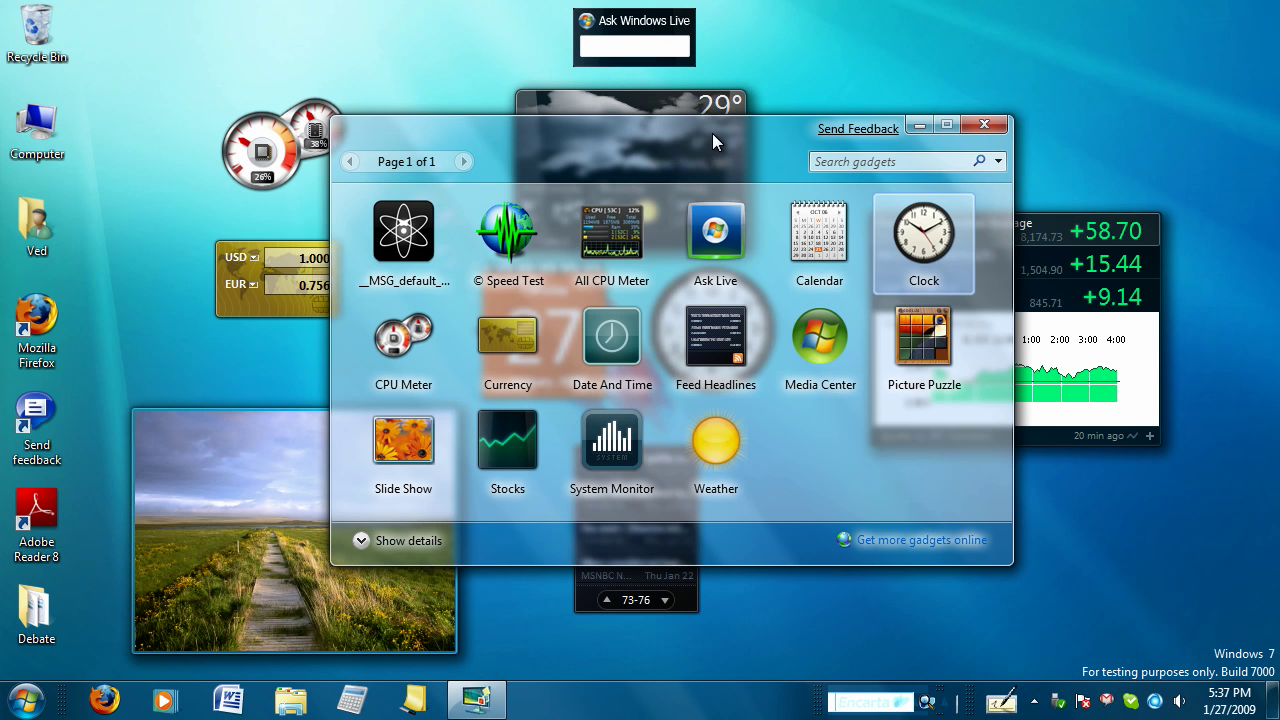
left_click(998, 122)
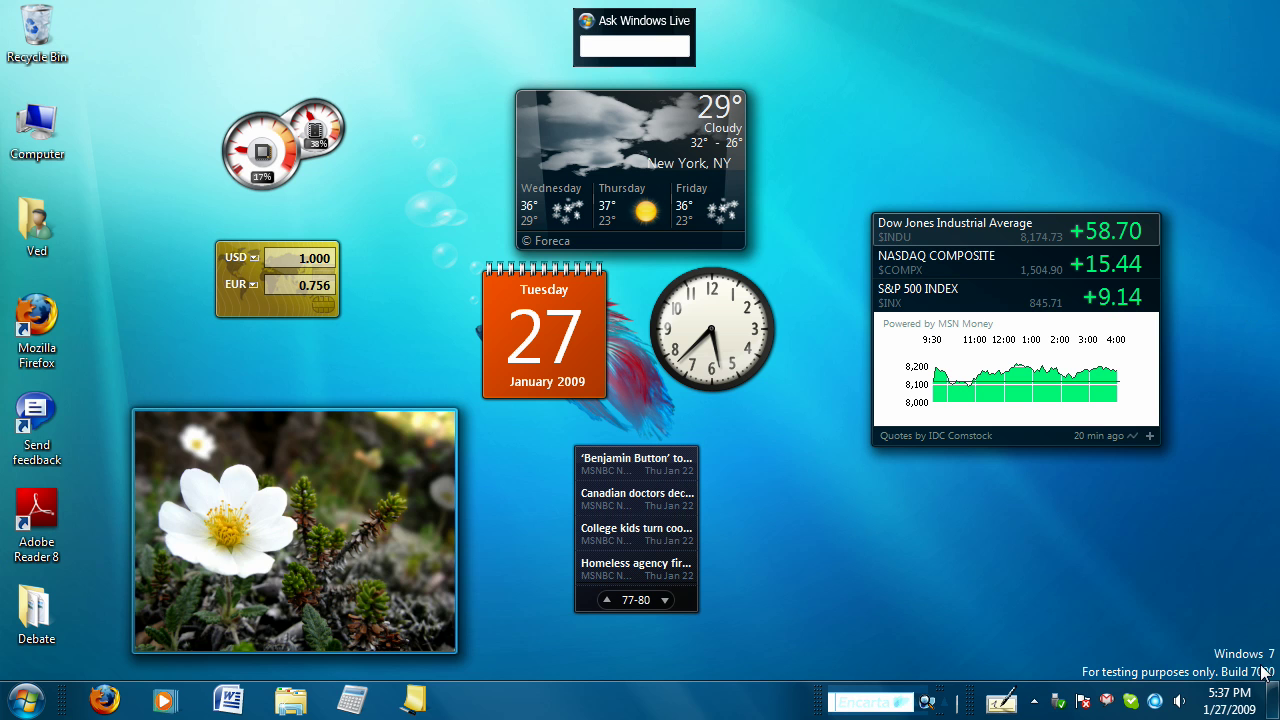
Step: Cancel the weather gadget's options and toggle it to compact and back to full forecast
mouse_move(649, 135)
left_click(784, 131)
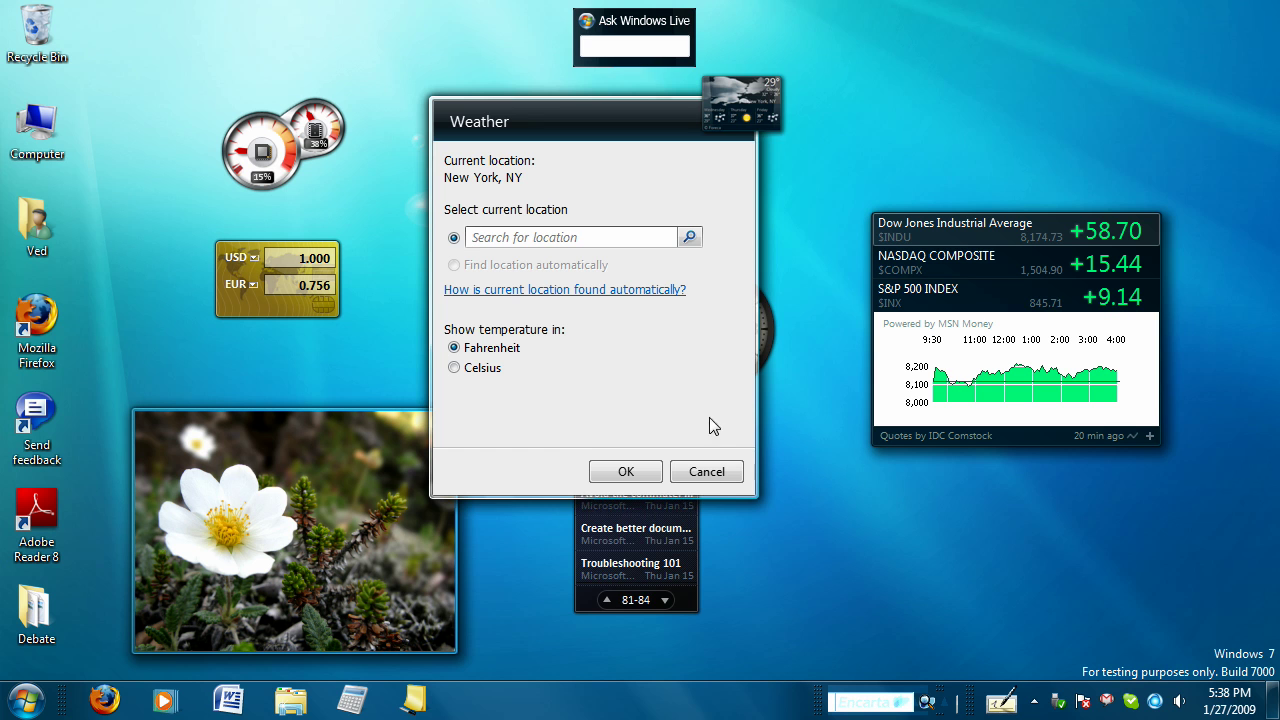
left_click(718, 471)
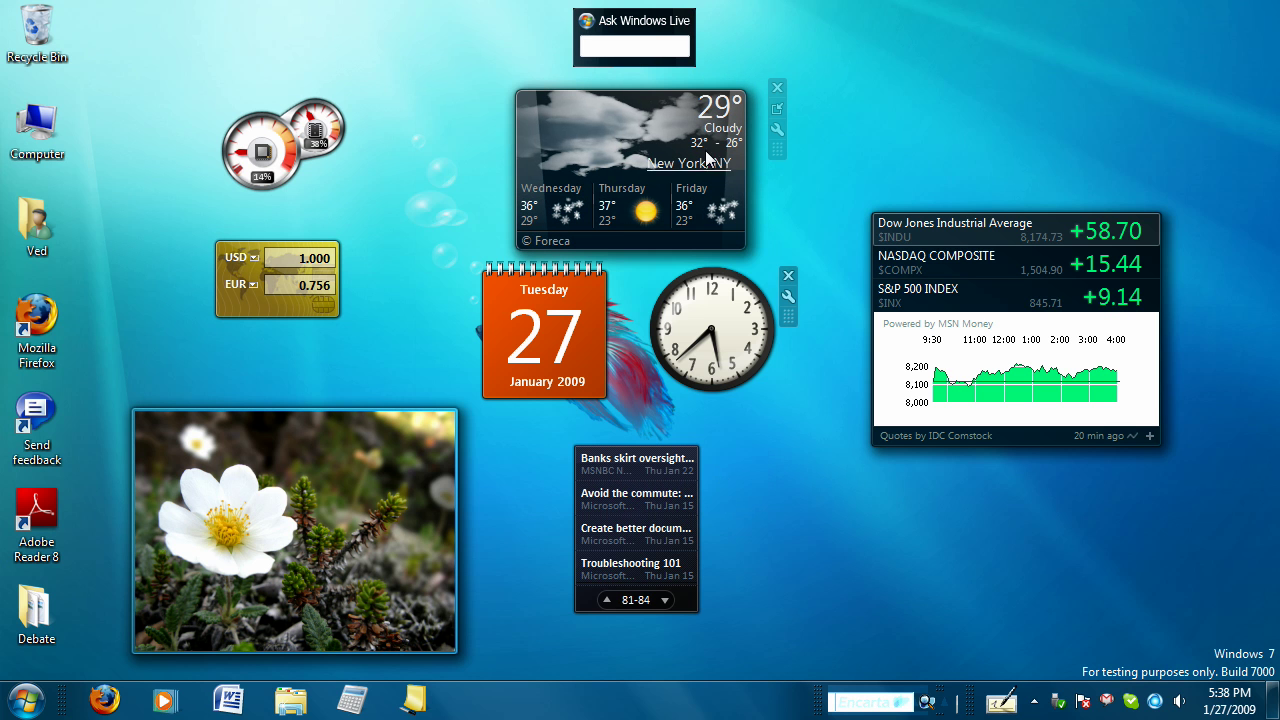
left_click(778, 109)
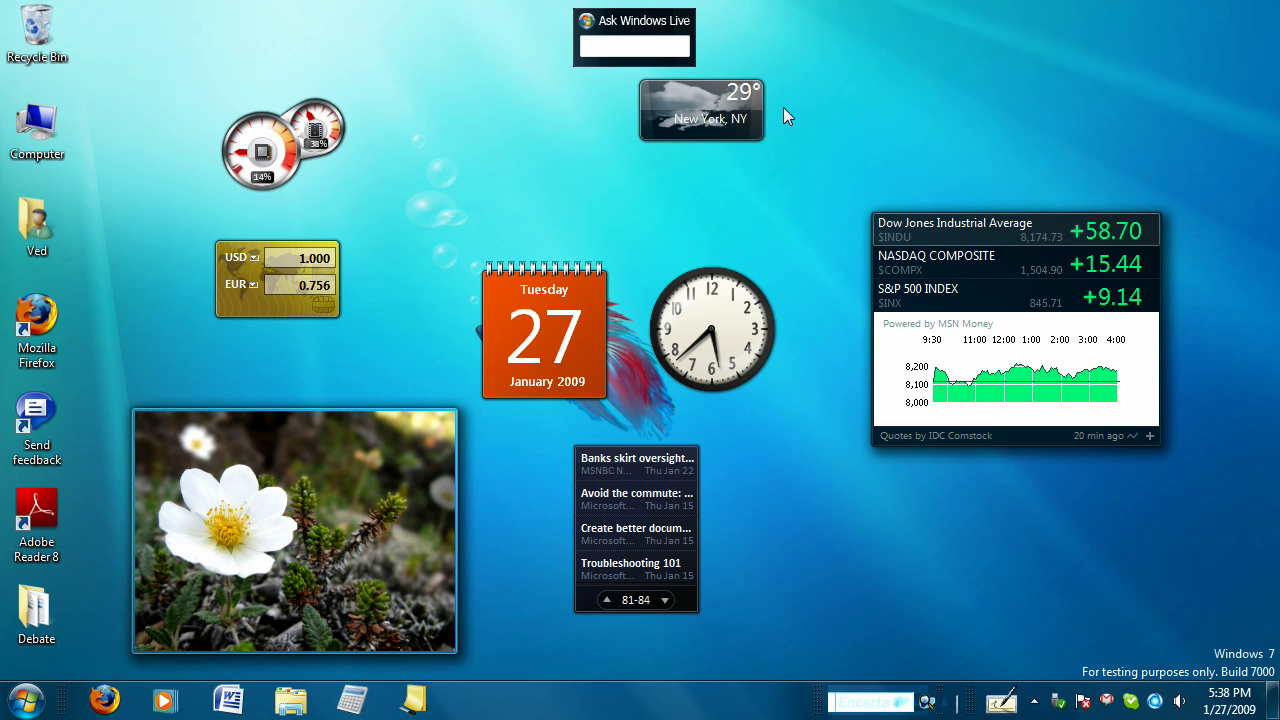
left_click(779, 109)
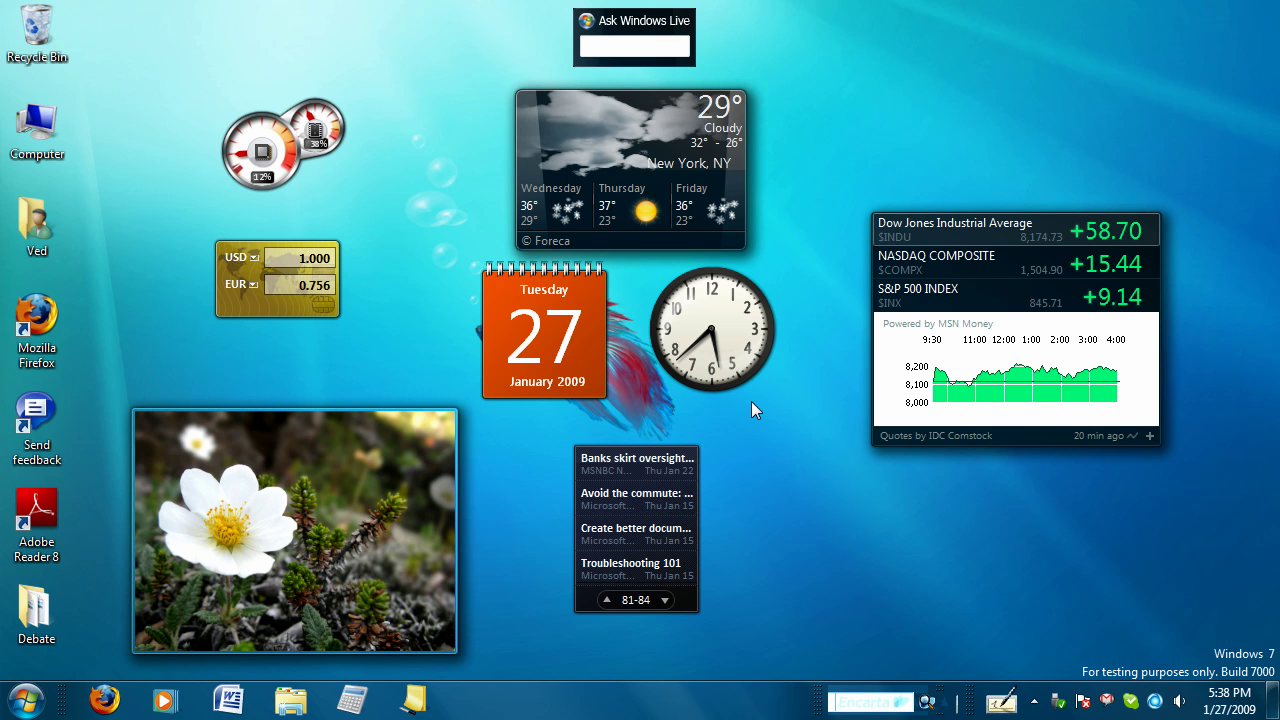
Step: Drag the weather gadget by its grip slightly higher on the desktop
mouse_move(750, 367)
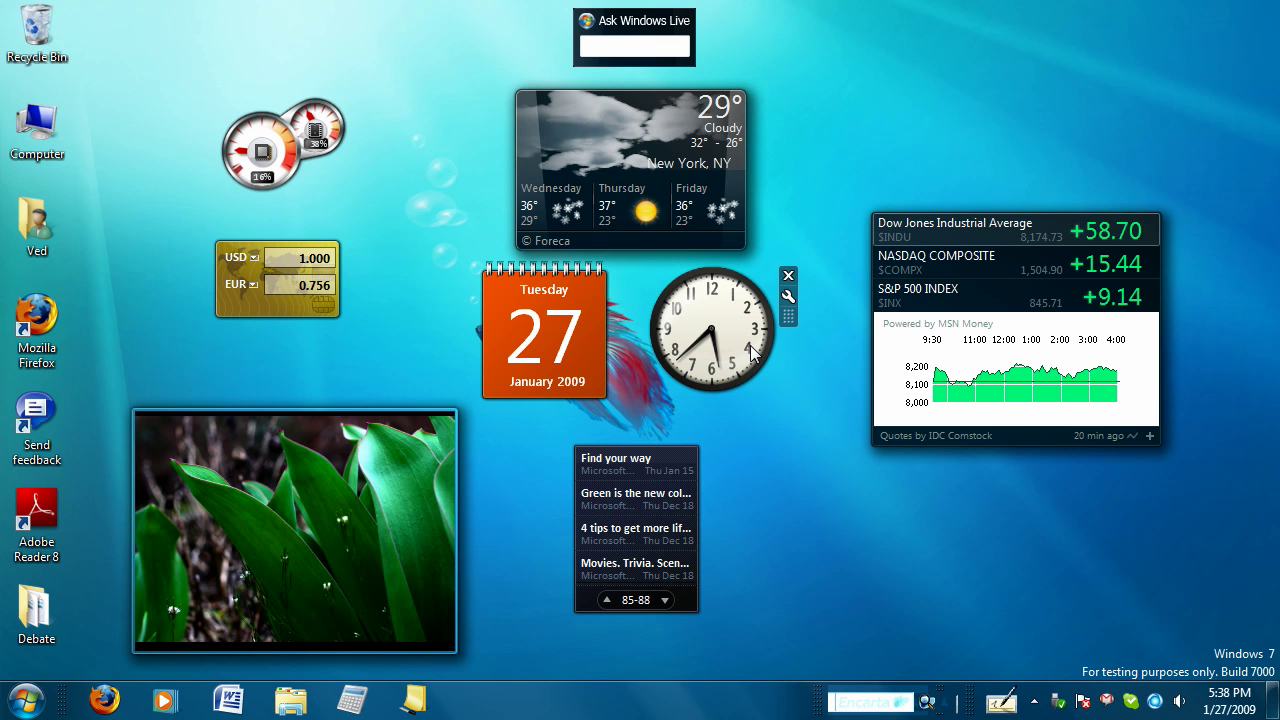
mouse_move(596, 124)
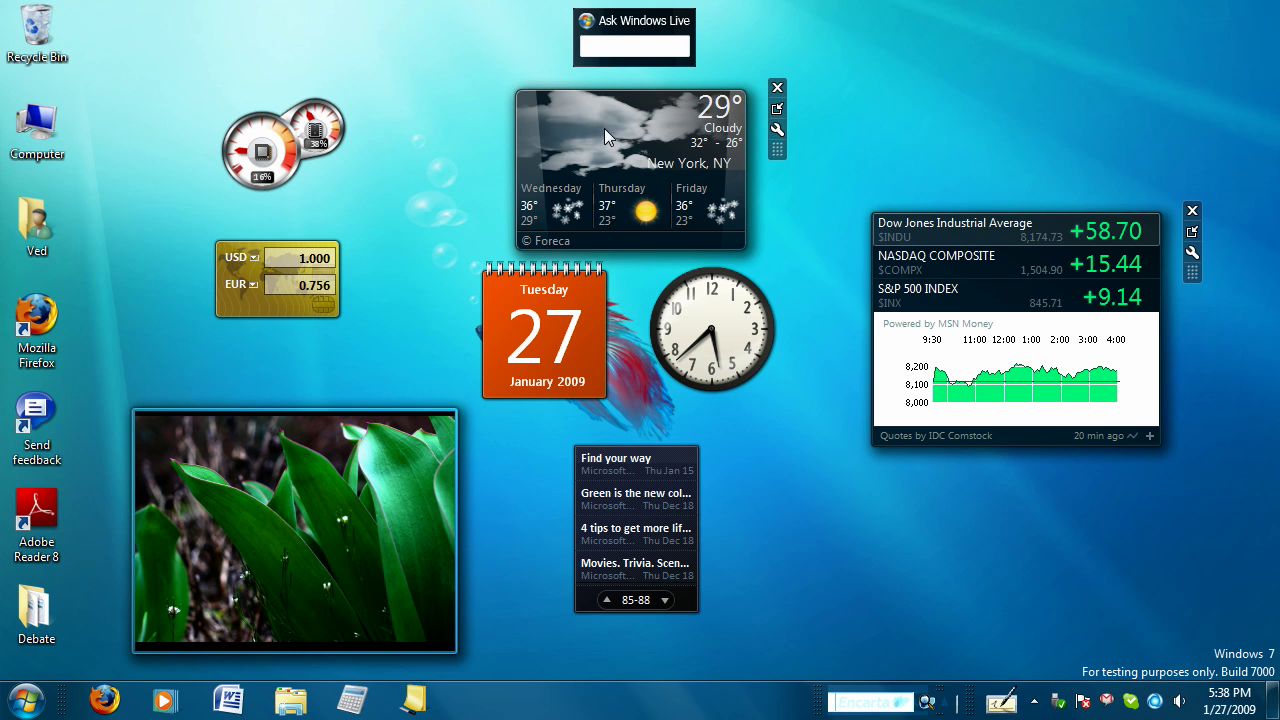
left_click_drag(600, 126, 662, 62)
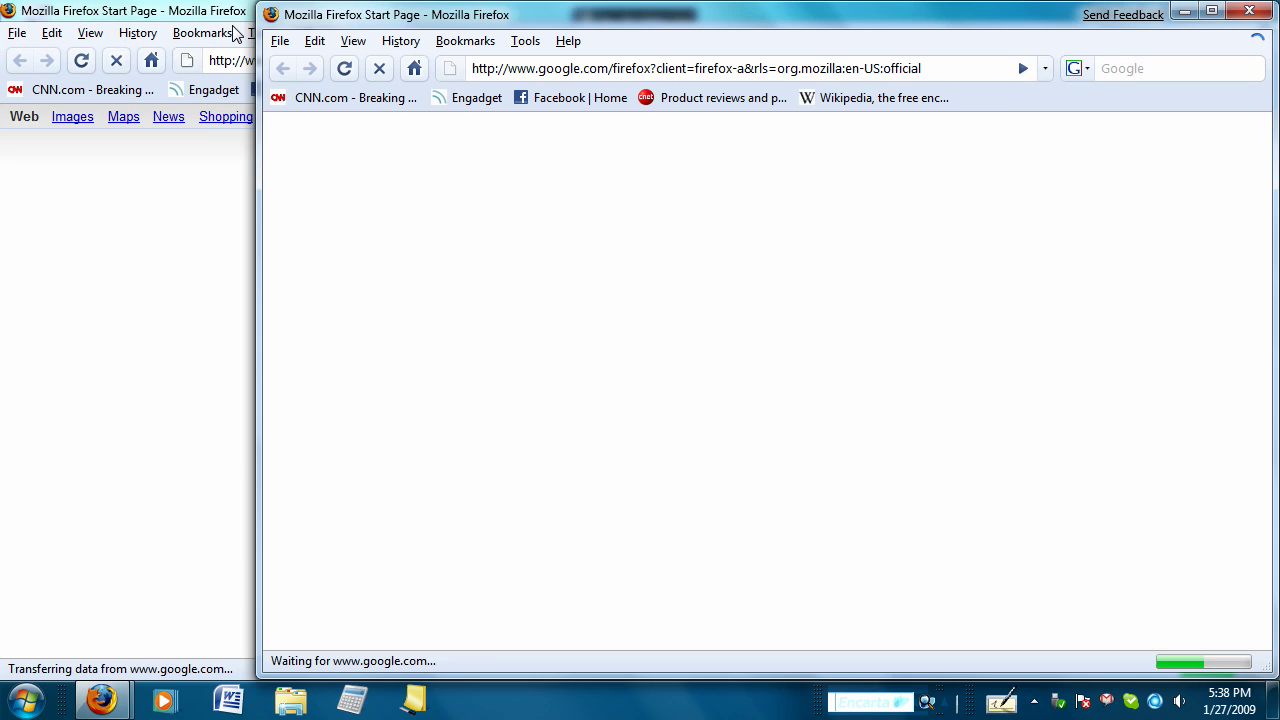
Step: Restore the Firefox window, peek at the gadgets with Win+Space, and close both Firefox windows
left_click_drag(234, 34, 422, 22)
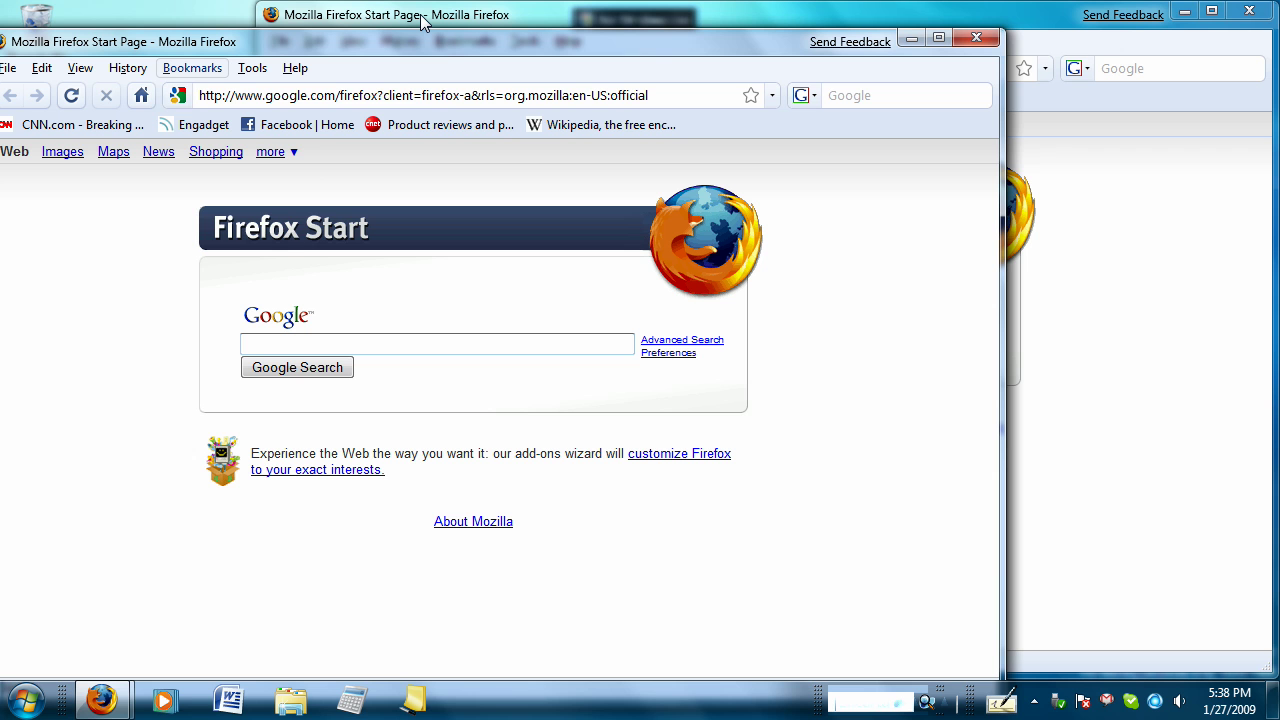
key("super+space")
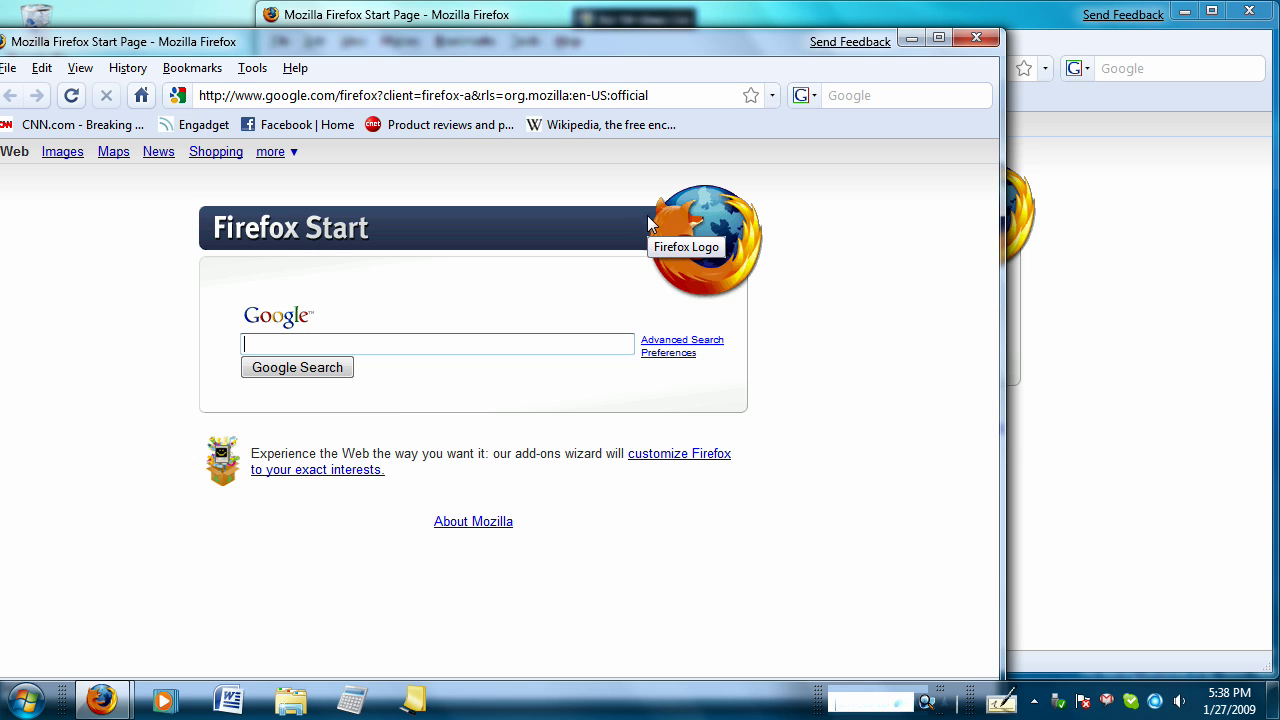
key("super+space")
left_click(971, 37)
left_click(1256, 15)
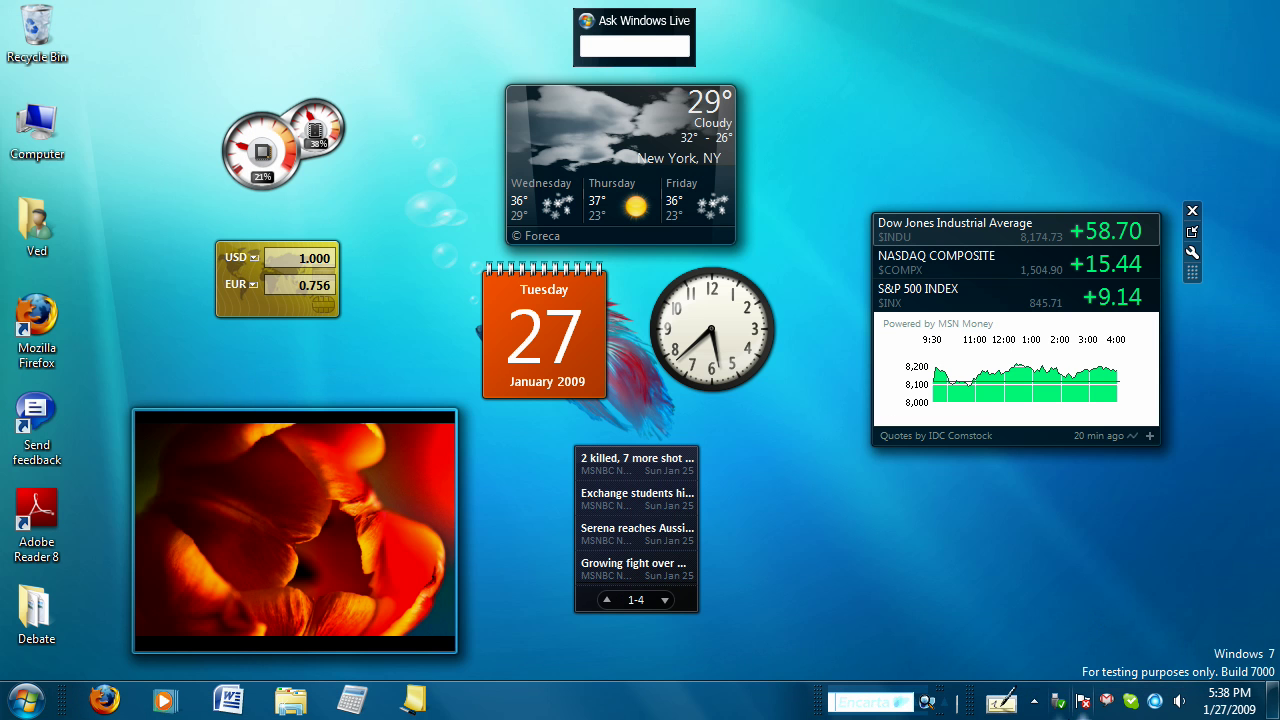
Step: Show the hidden tray icons popup from the notification-area arrow, reopening it twice
left_click(1035, 701)
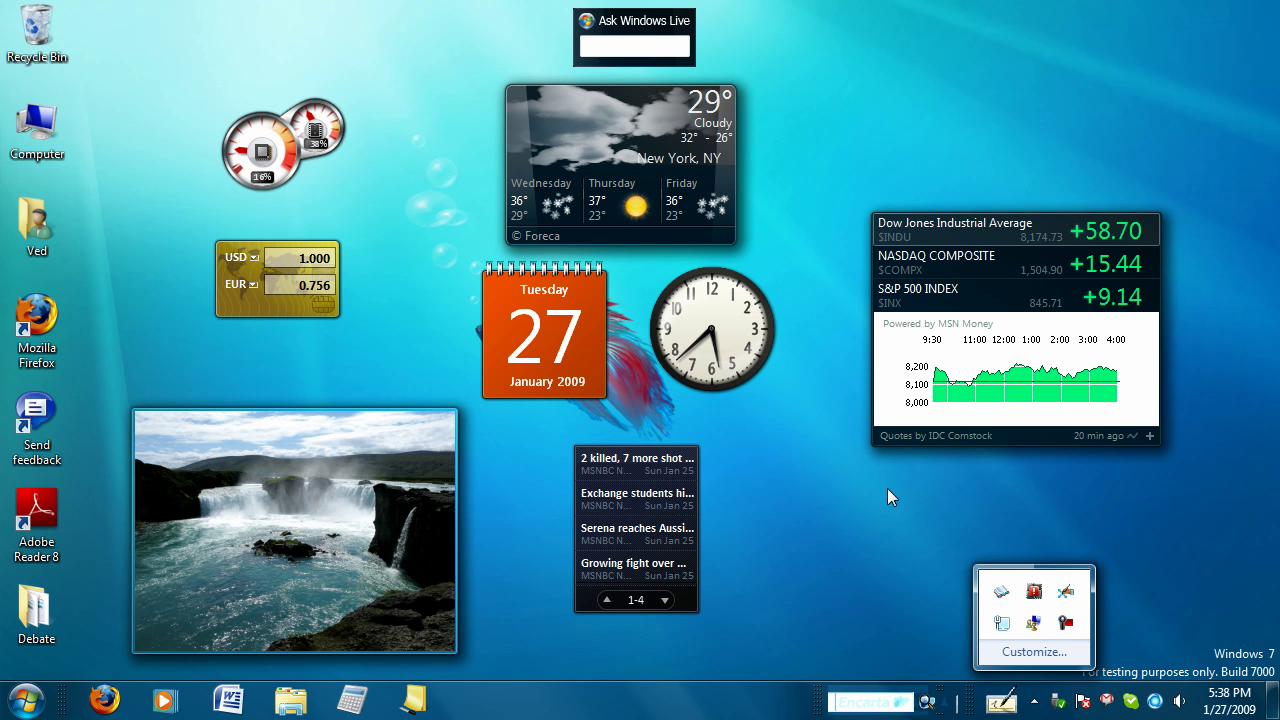
mouse_move(904, 441)
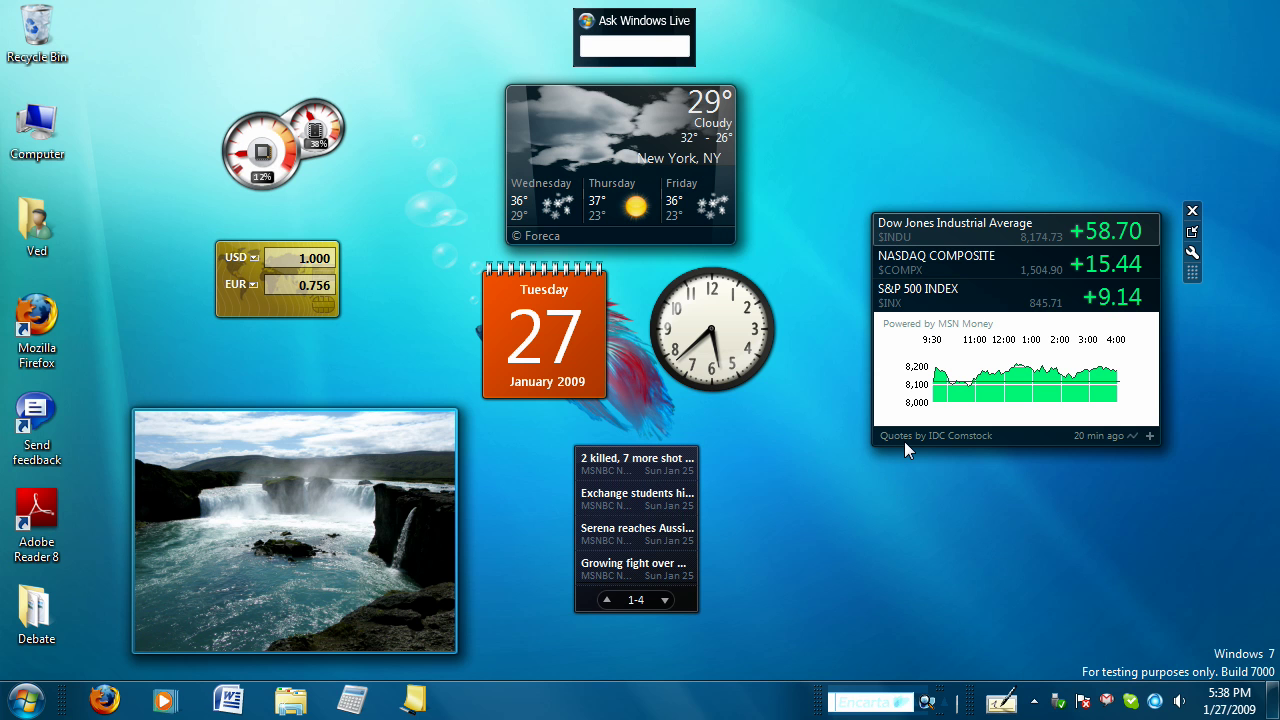
left_click(1034, 701)
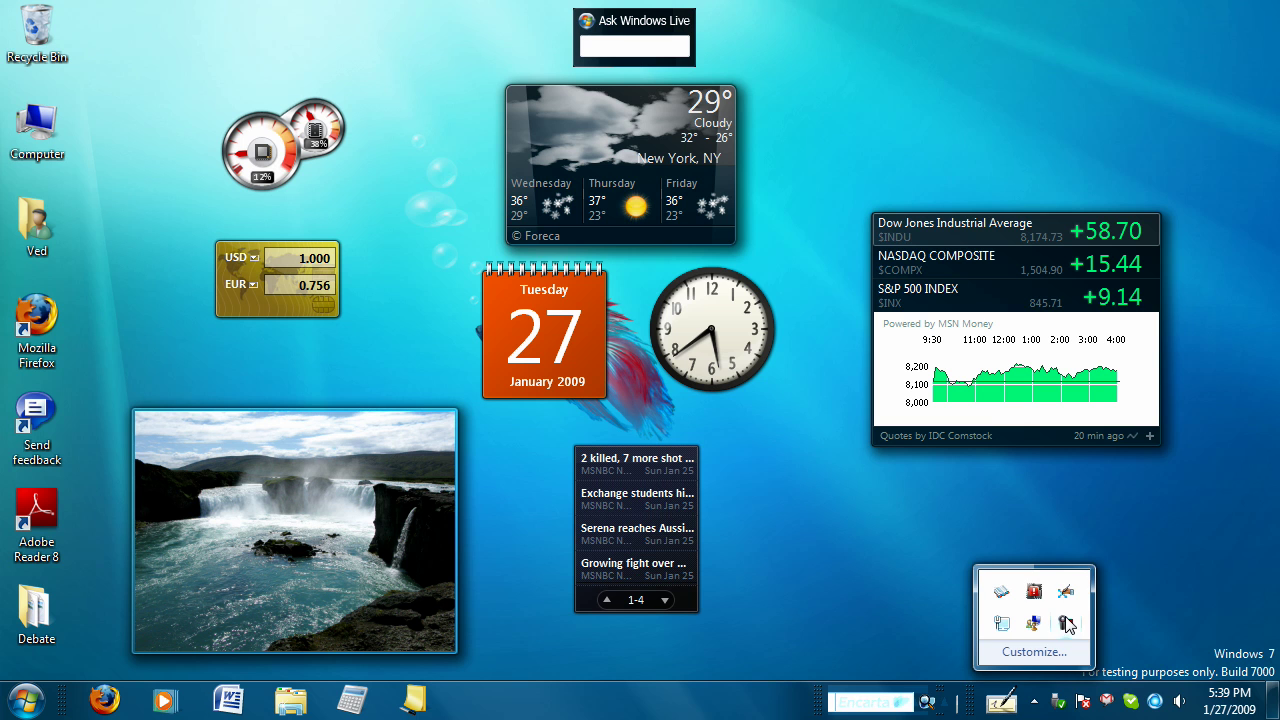
mouse_move(704, 240)
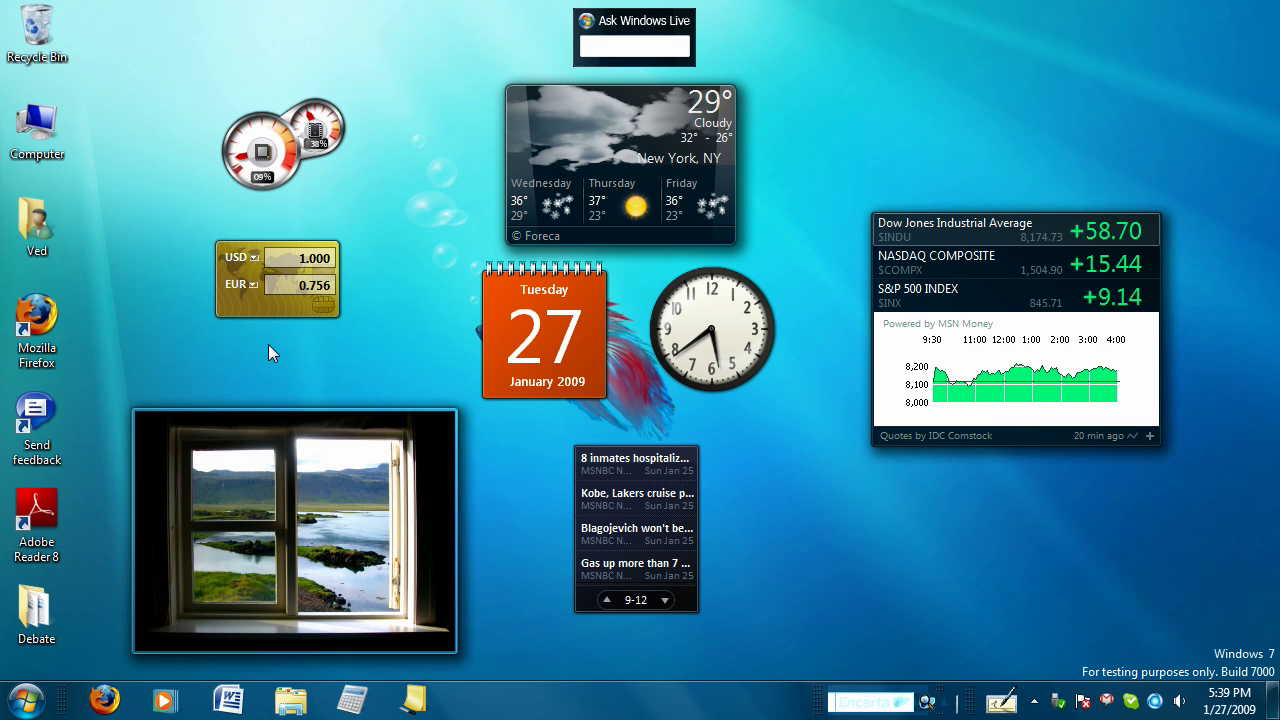
left_click(1034, 701)
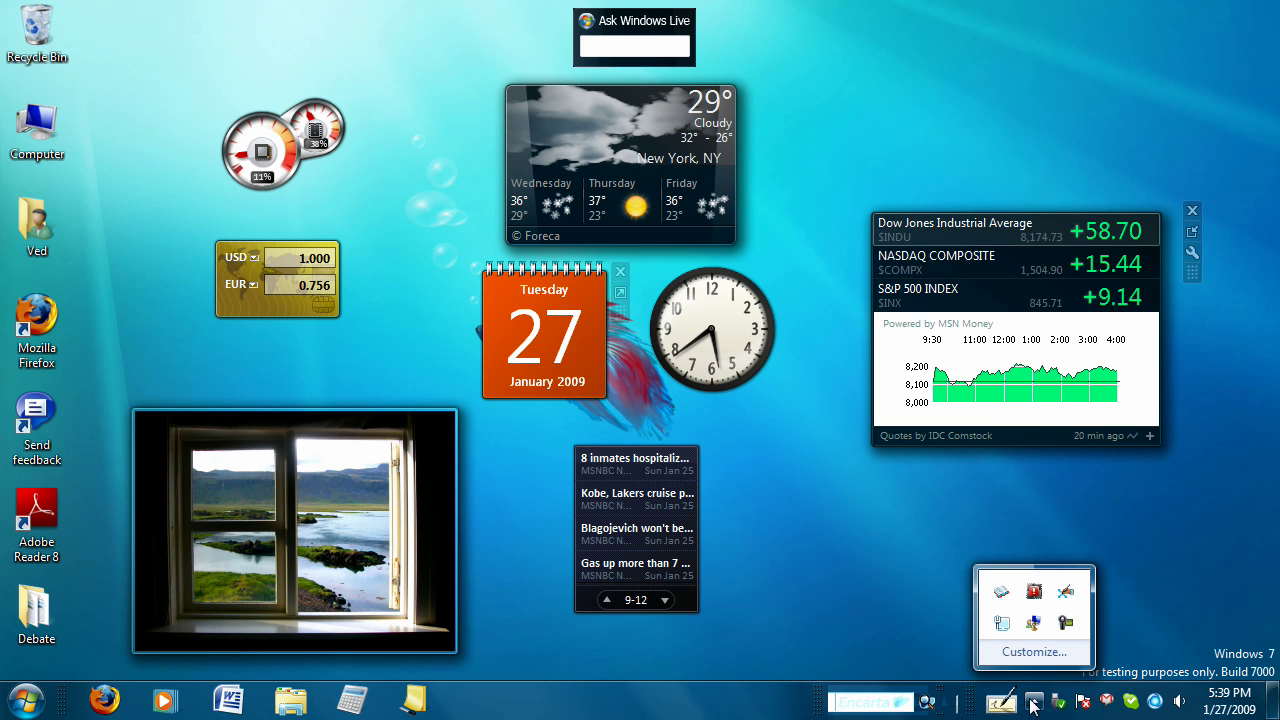